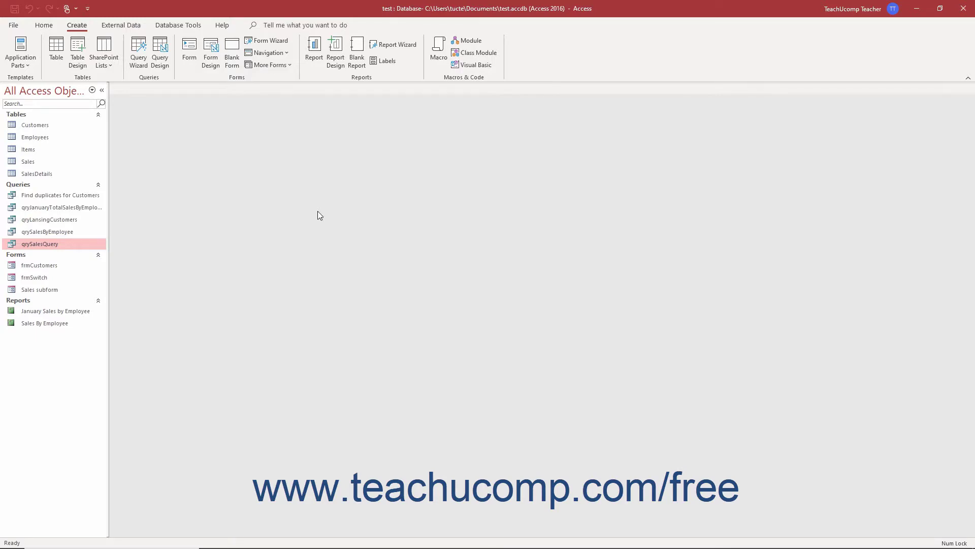
Step: Start a new blank query in Design View with Query Design
click(168, 67)
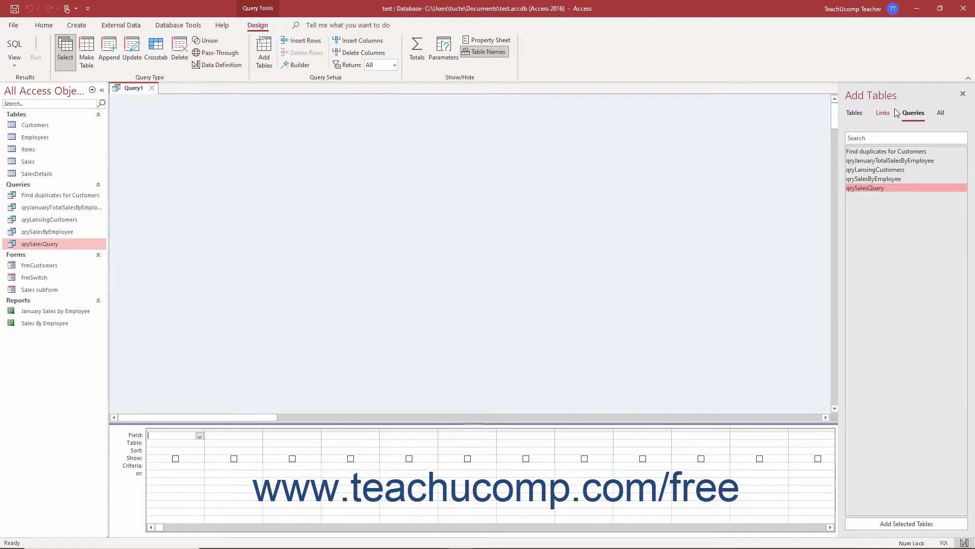
Step: Add the Customers, Employees and Sales tables to Query1's design
click(856, 114)
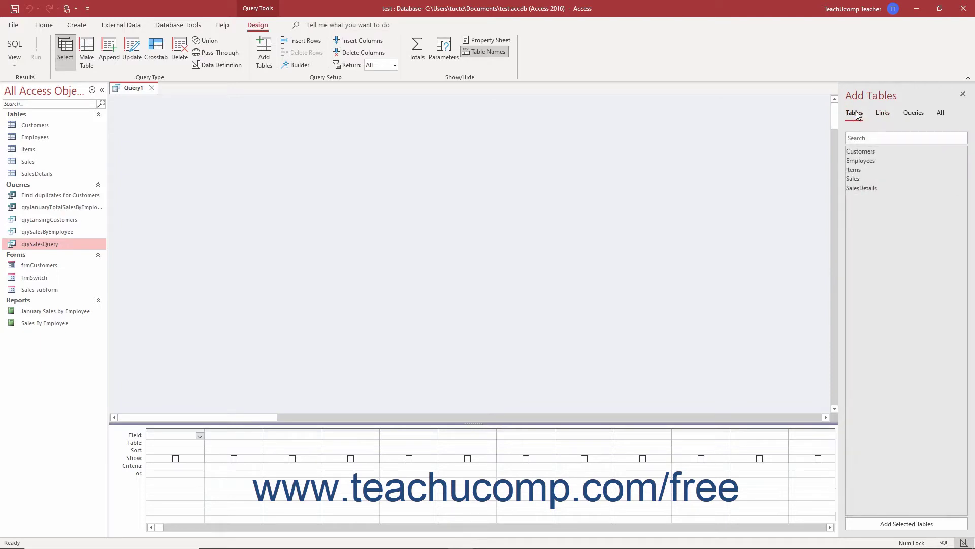
click(860, 152)
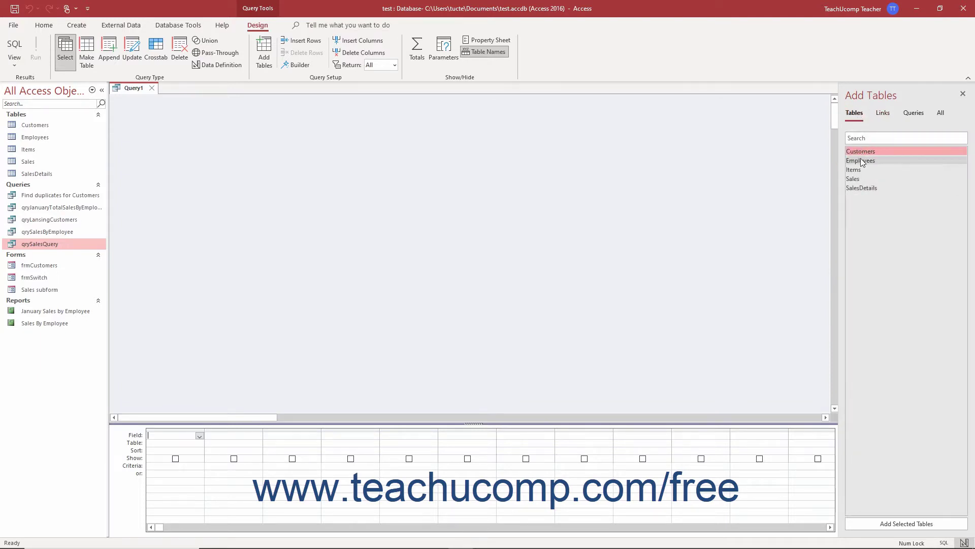
ctrl+click(860, 159)
ctrl+click(861, 178)
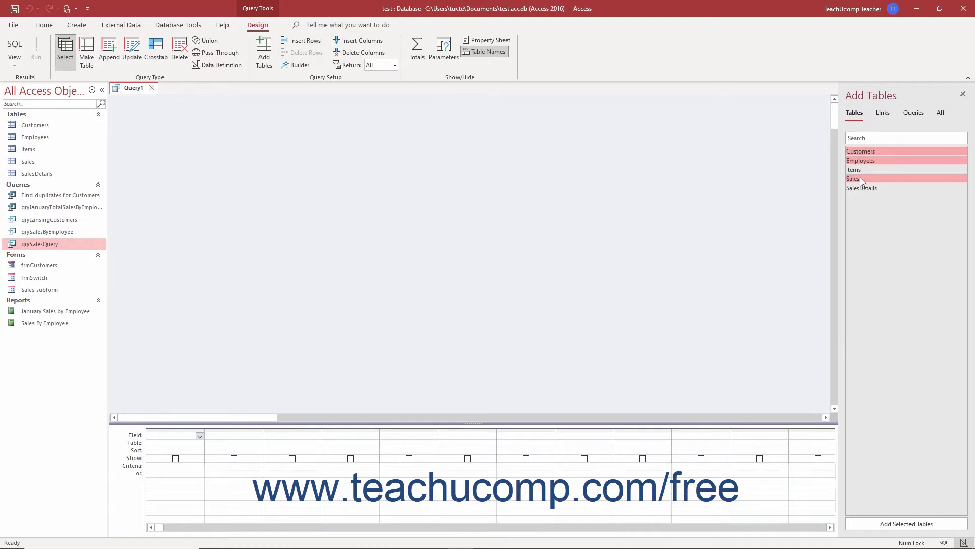
click(915, 522)
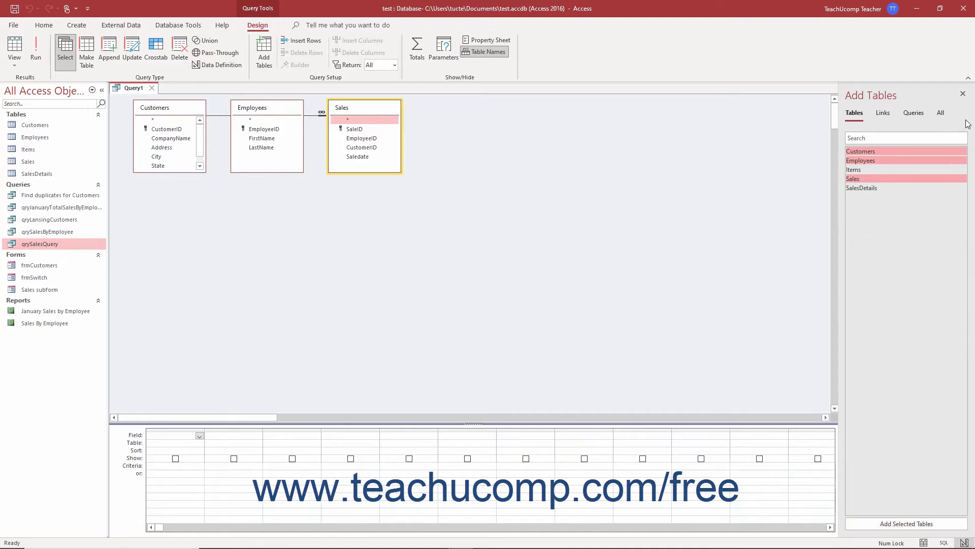
Step: Close the Add Tables pane and deselect the Sales table on the canvas
click(963, 99)
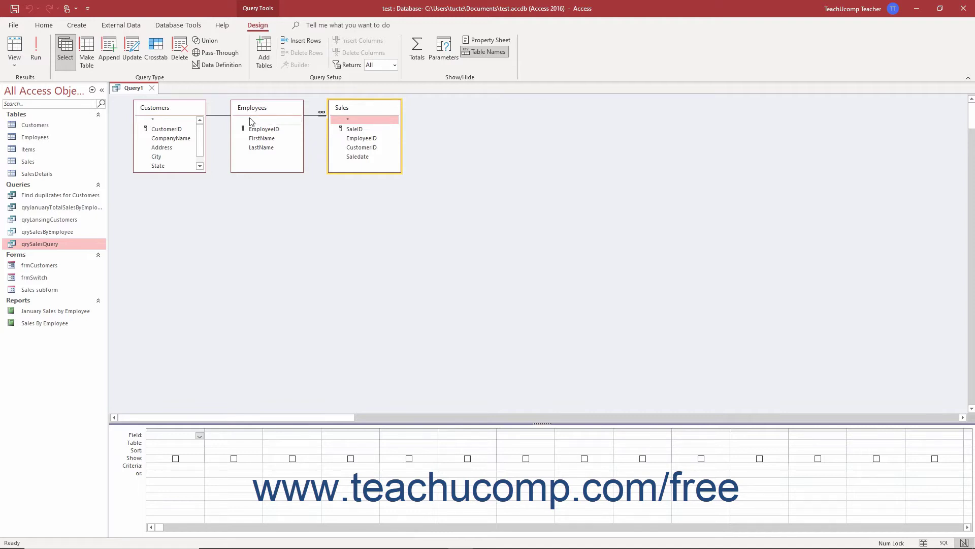
click(224, 116)
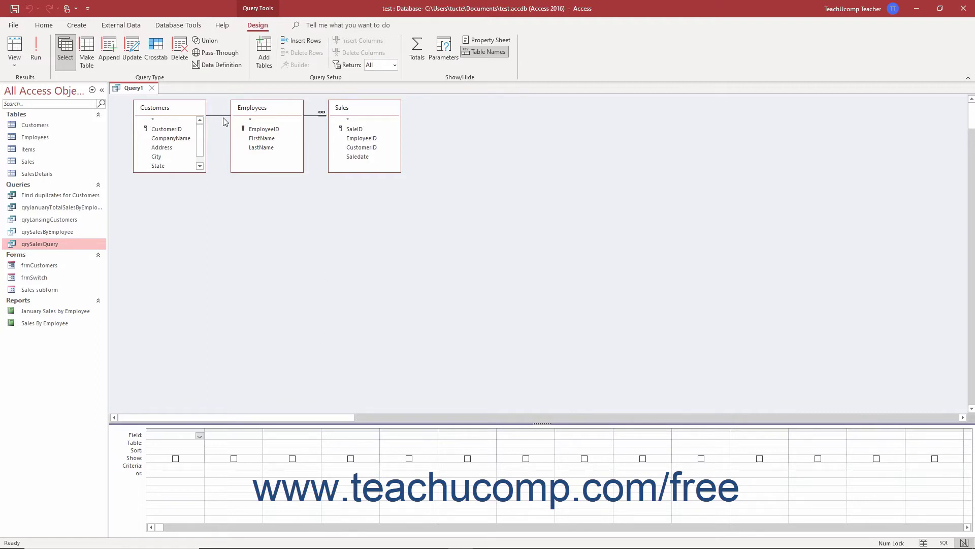
Step: Move the Employees table to the right of Sales, aligned level with the other tables
click(178, 110)
click(259, 109)
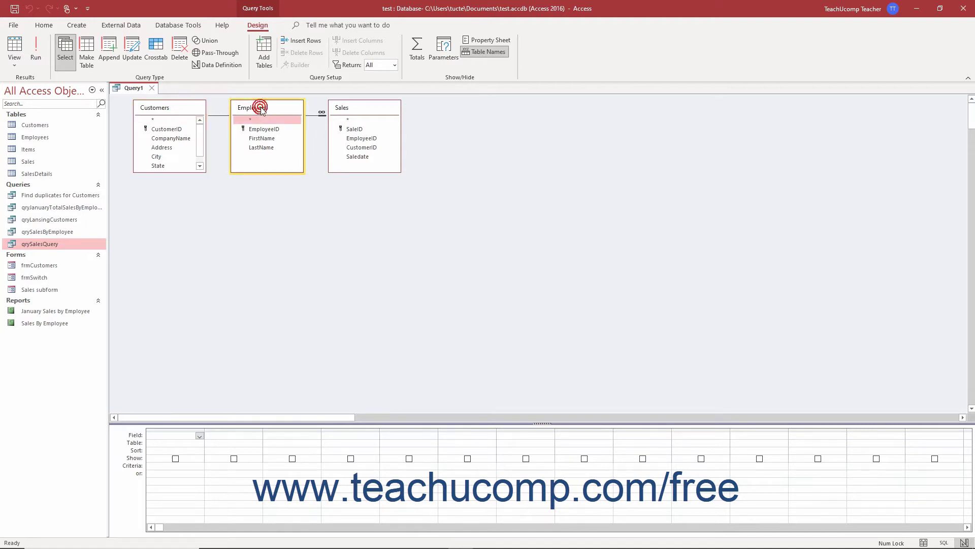
drag(264, 111, 508, 140)
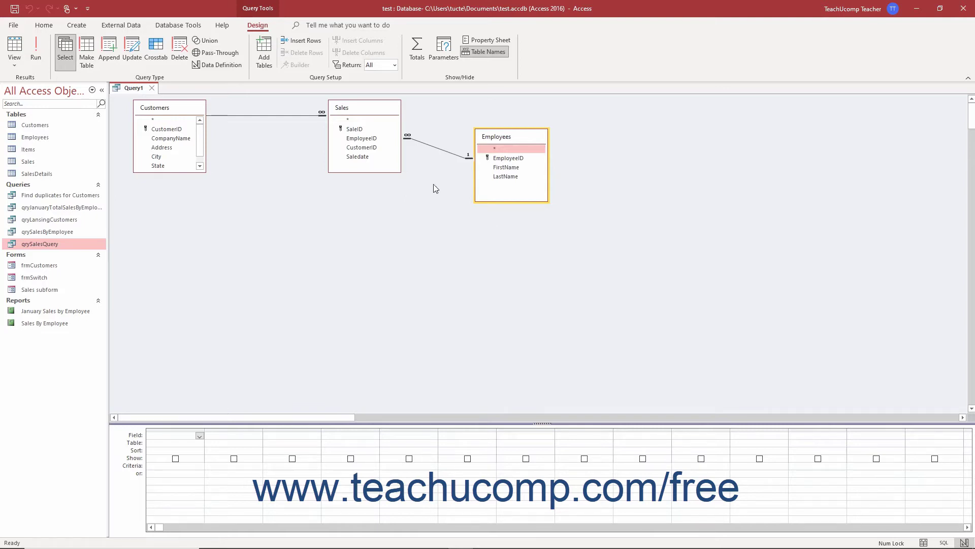
click(375, 110)
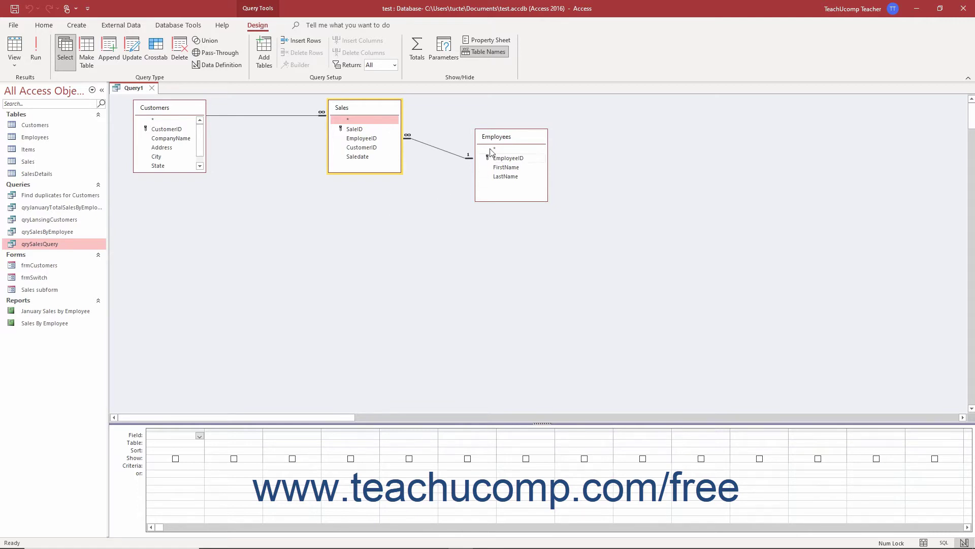
drag(500, 142, 503, 116)
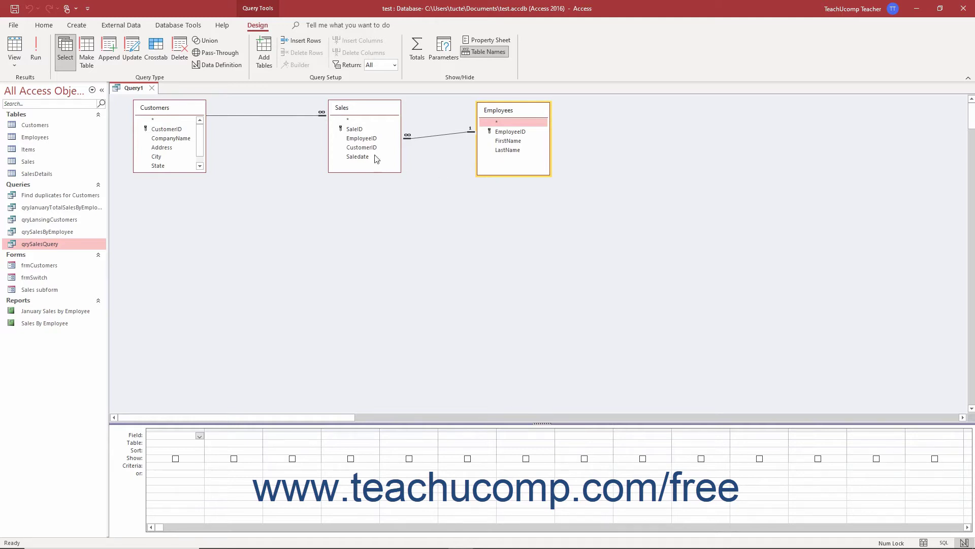
Step: Reopen Add Tables and view Employees' table options, keeping all three tables
click(263, 56)
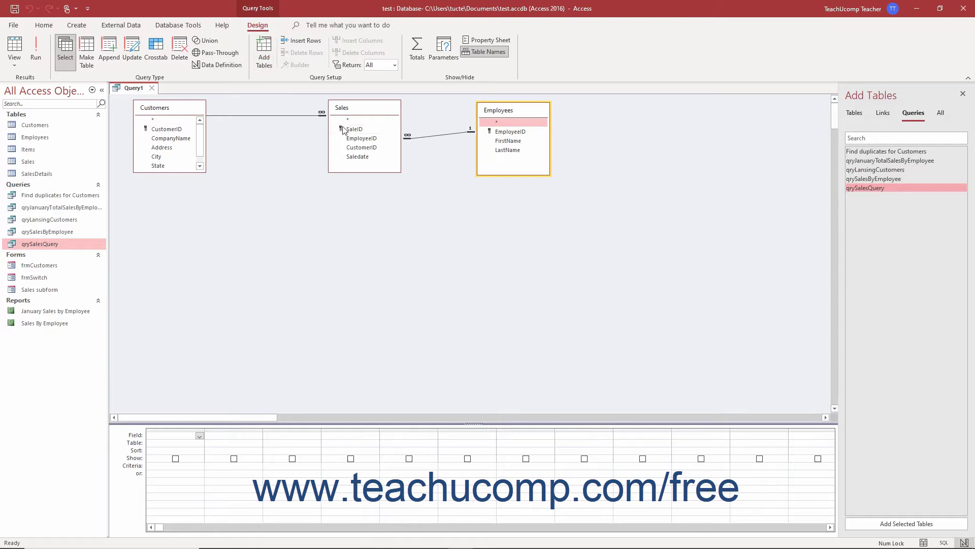
right_click(501, 111)
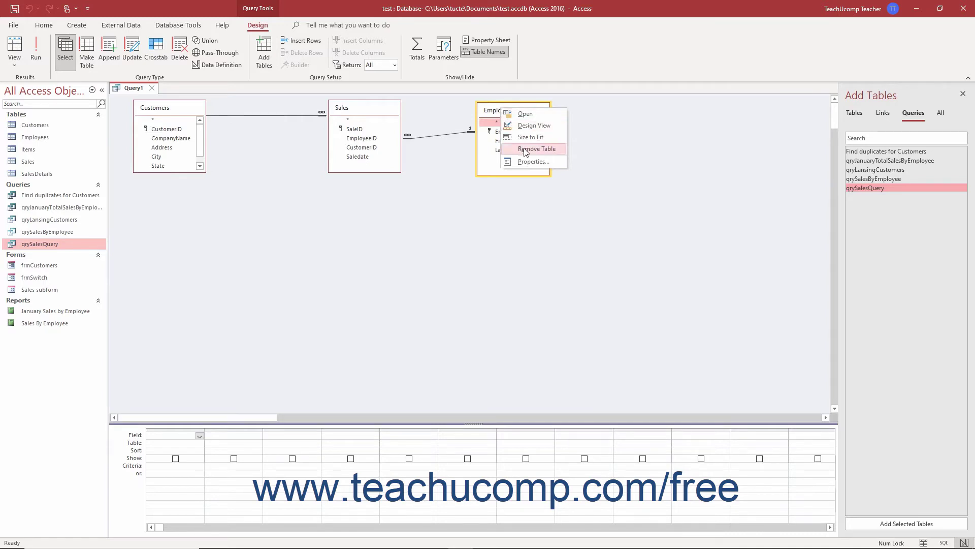
click(604, 140)
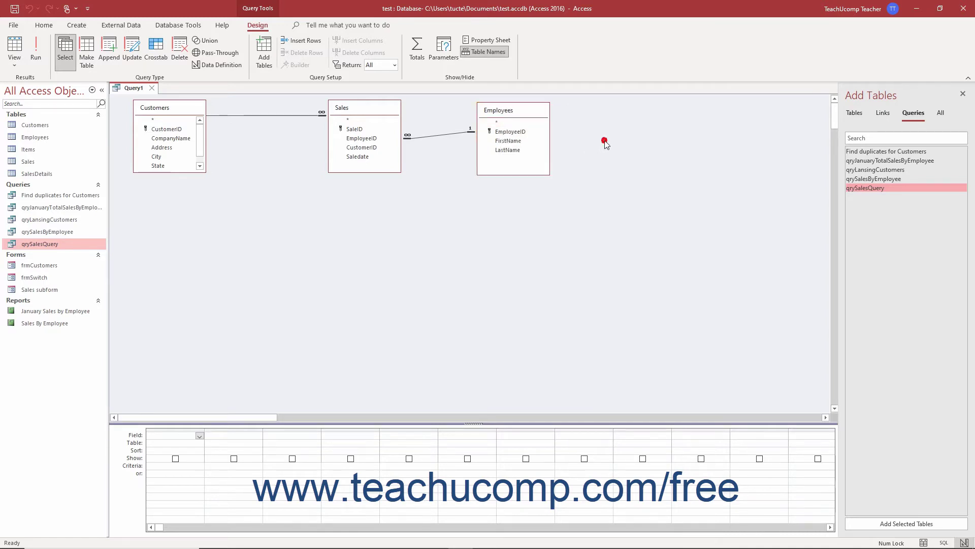
Step: Add Employees FirstName and LastName, then Customers CompanyName, to the design grid
click(964, 94)
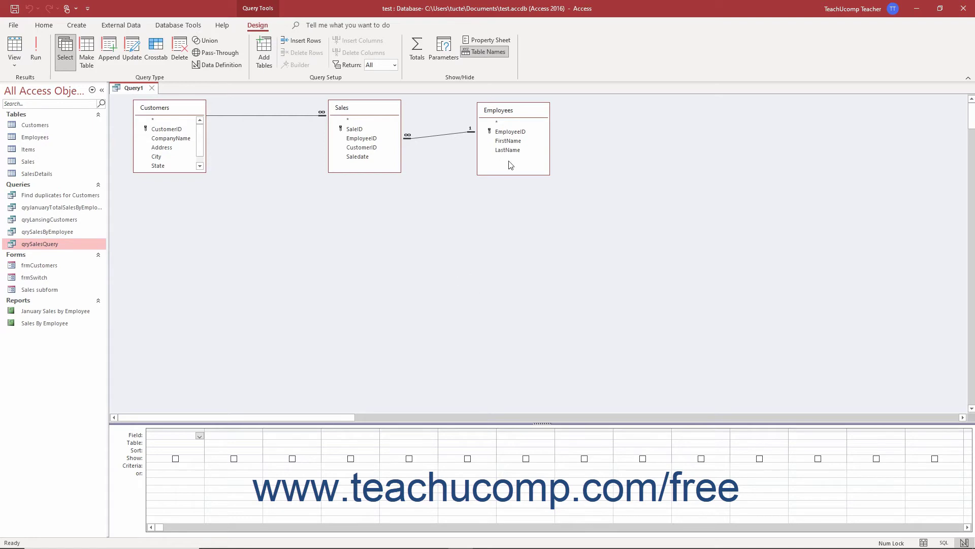
drag(509, 142, 174, 438)
drag(519, 150, 237, 454)
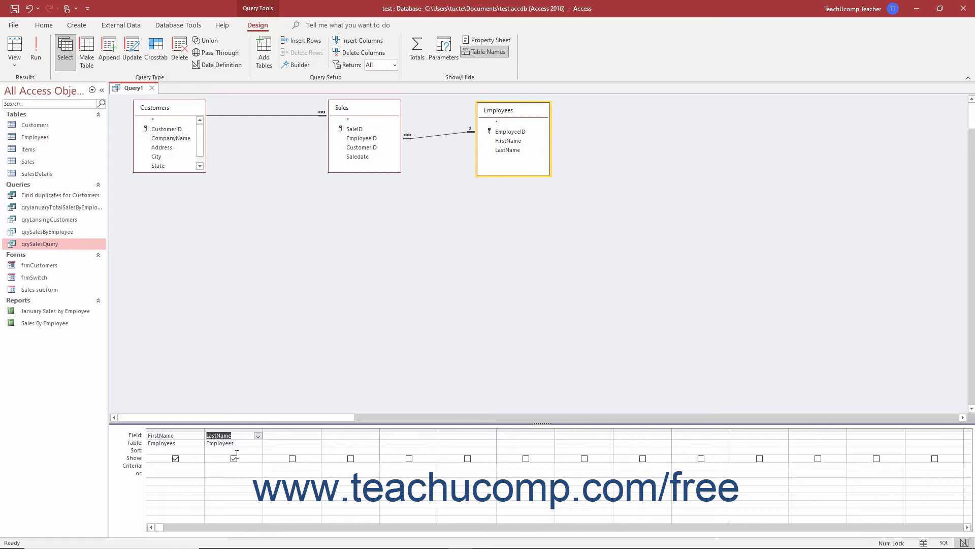
click(184, 140)
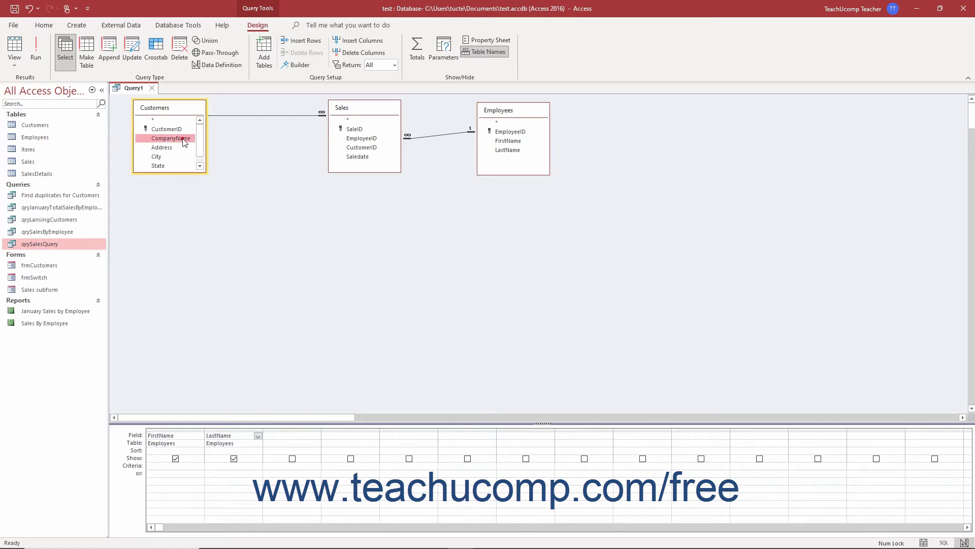
double_click(184, 139)
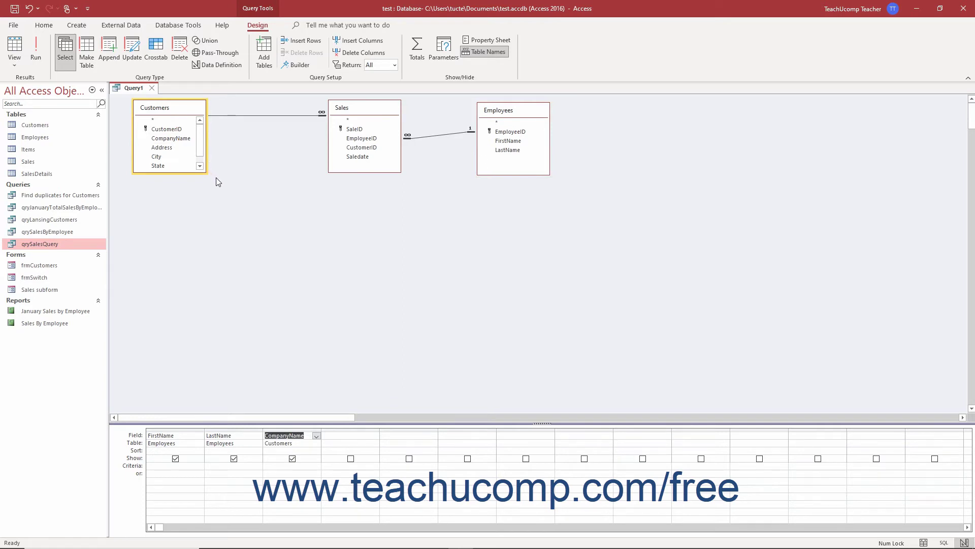
Step: Set the fourth grid column's field to Sales.SaleID
click(344, 439)
click(375, 435)
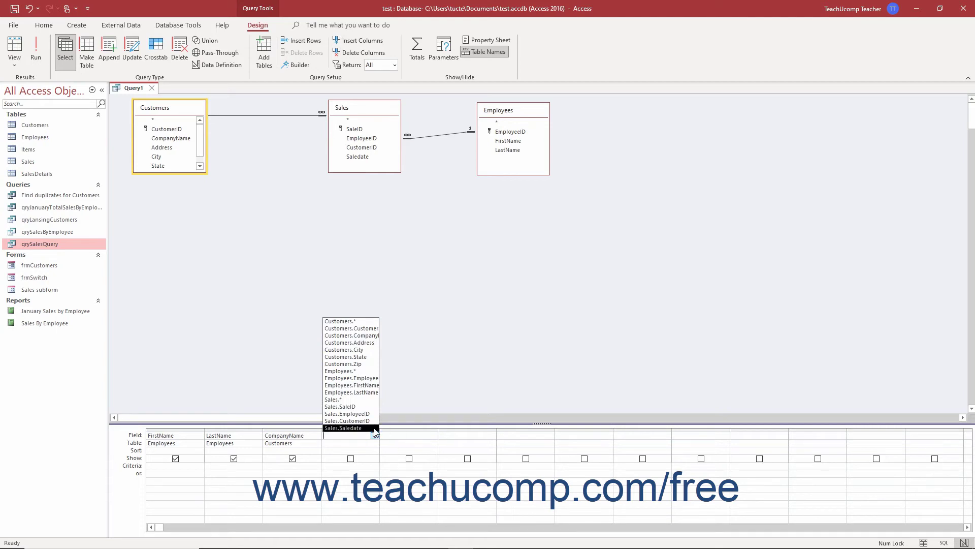
click(365, 407)
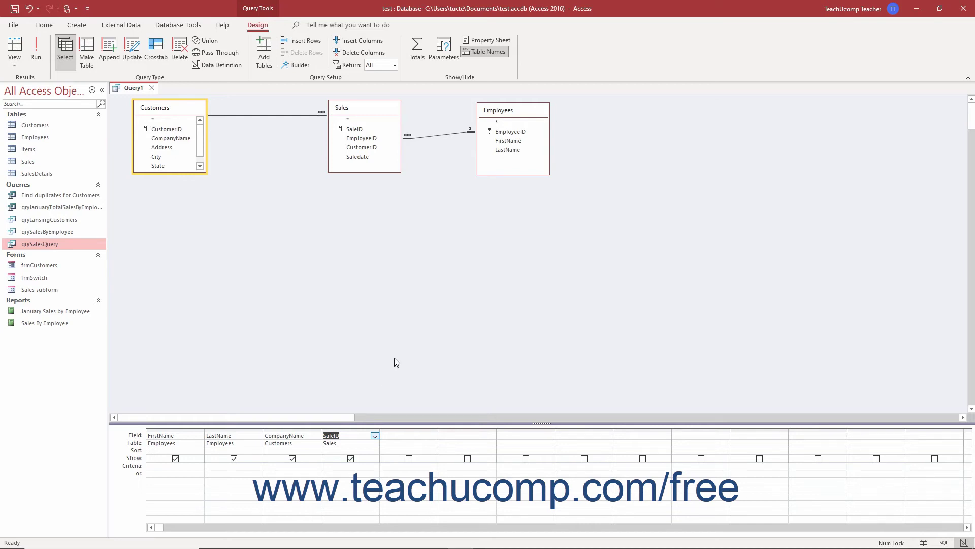
Step: Drag the Sales asterisk entry into the fifth column as Sales.*
click(362, 122)
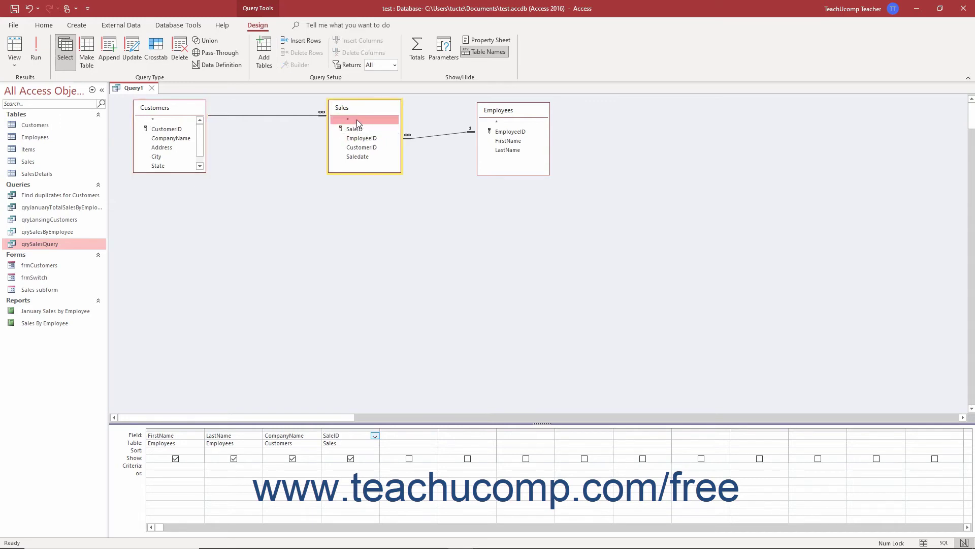
drag(356, 119, 405, 437)
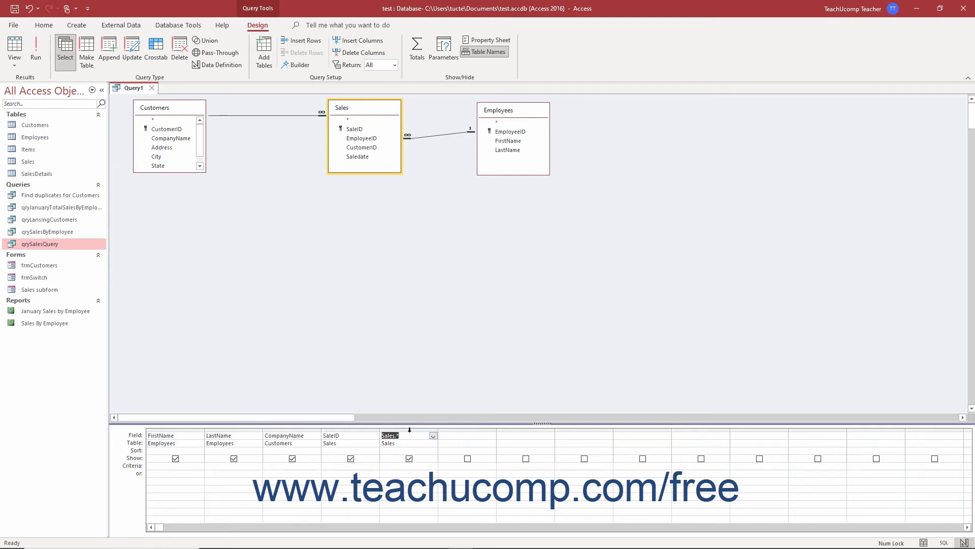
Step: Move the Sales.* column before LastName, then delete it from the grid
click(409, 430)
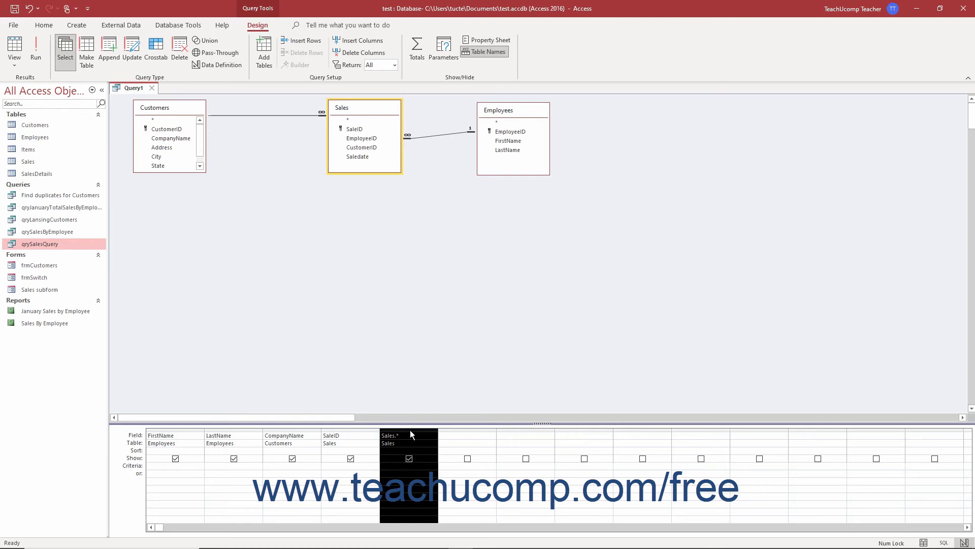
drag(409, 430, 252, 429)
drag(249, 428, 249, 428)
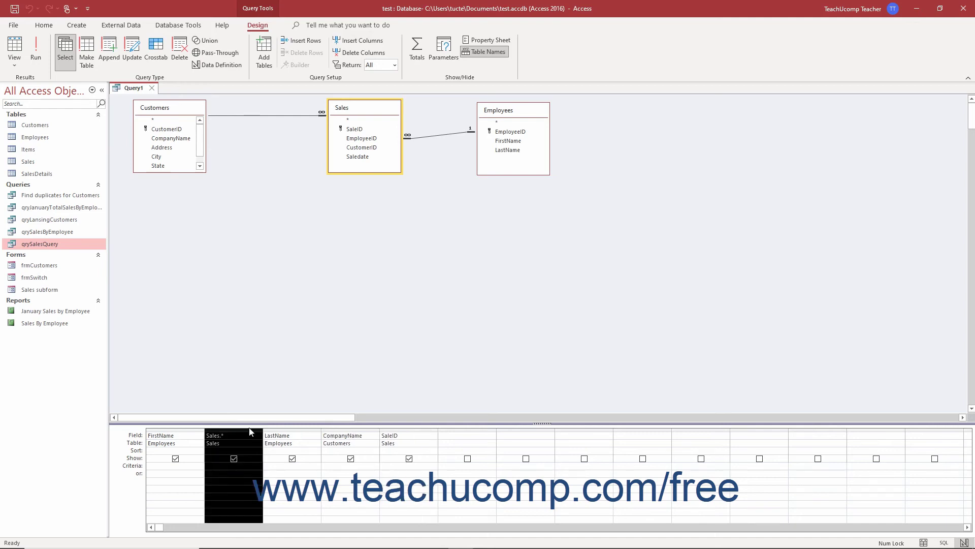
key(Delete)
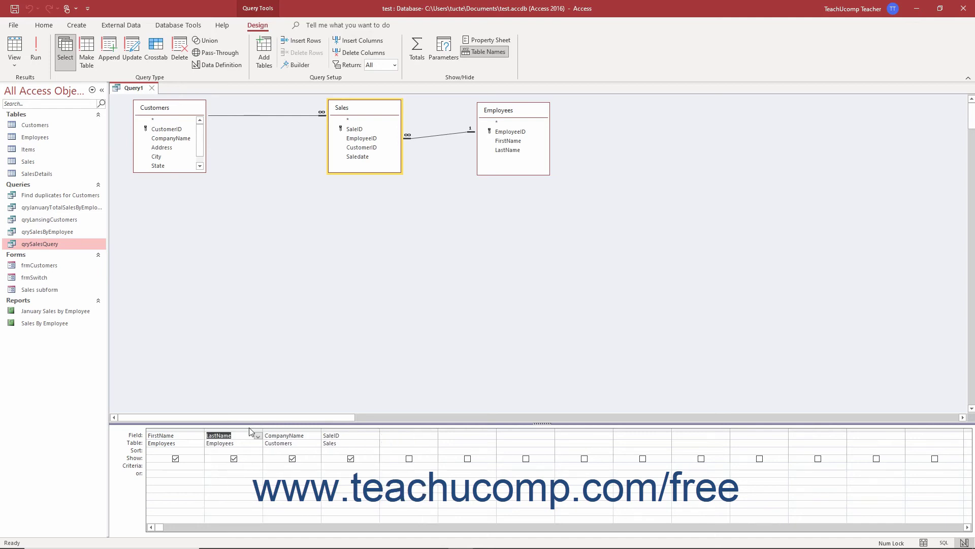
click(38, 65)
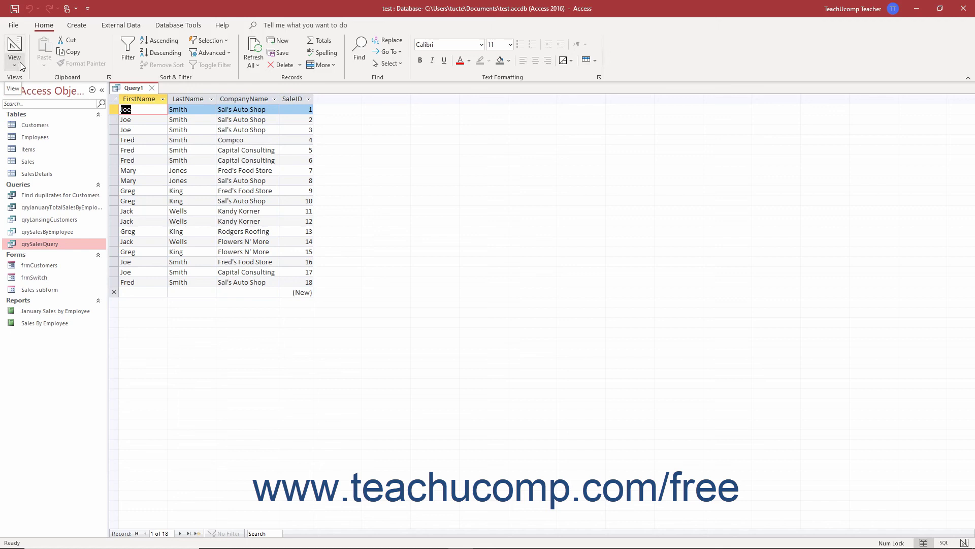
click(20, 63)
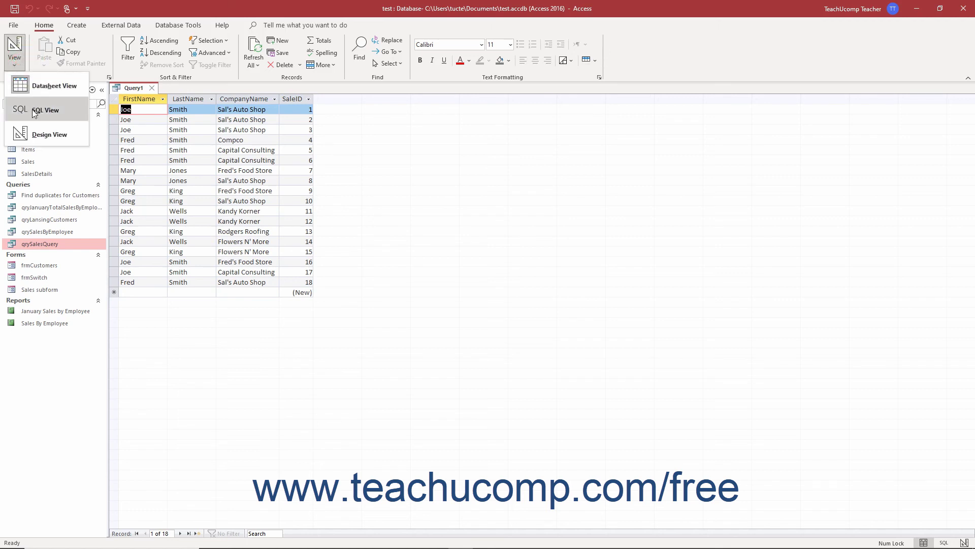
click(46, 134)
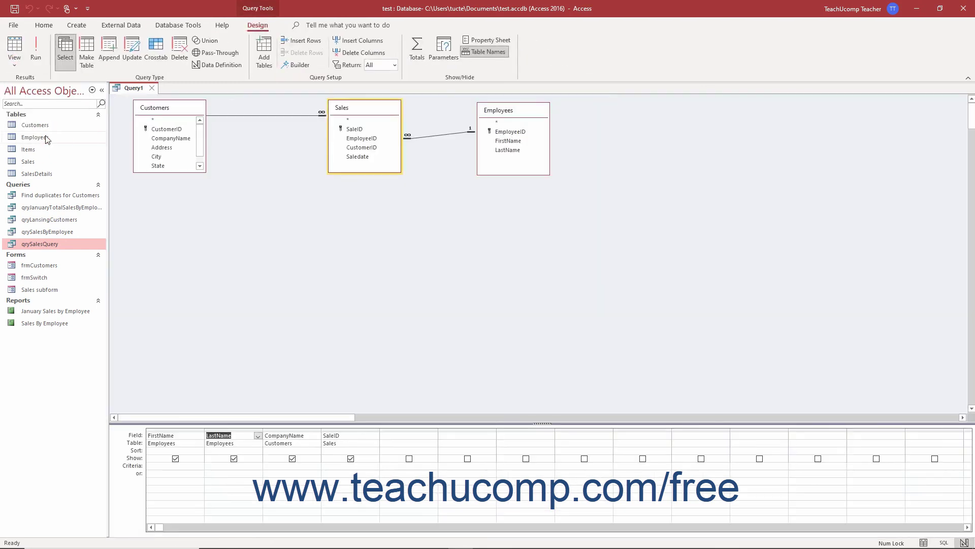
Step: Save the query with the name qrySalesByEmployeeAndCustomer
click(15, 9)
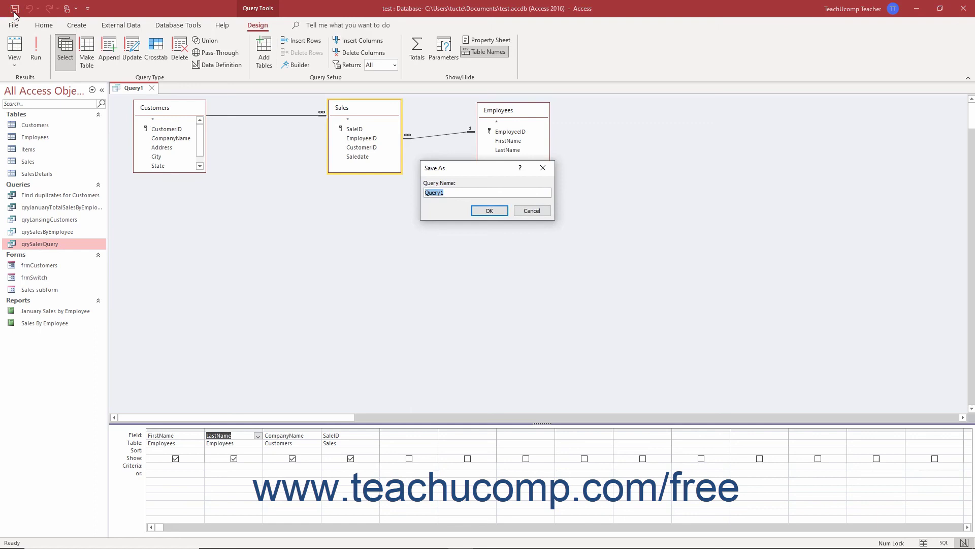
text(qrySalesByEmployeeAndCustomer)
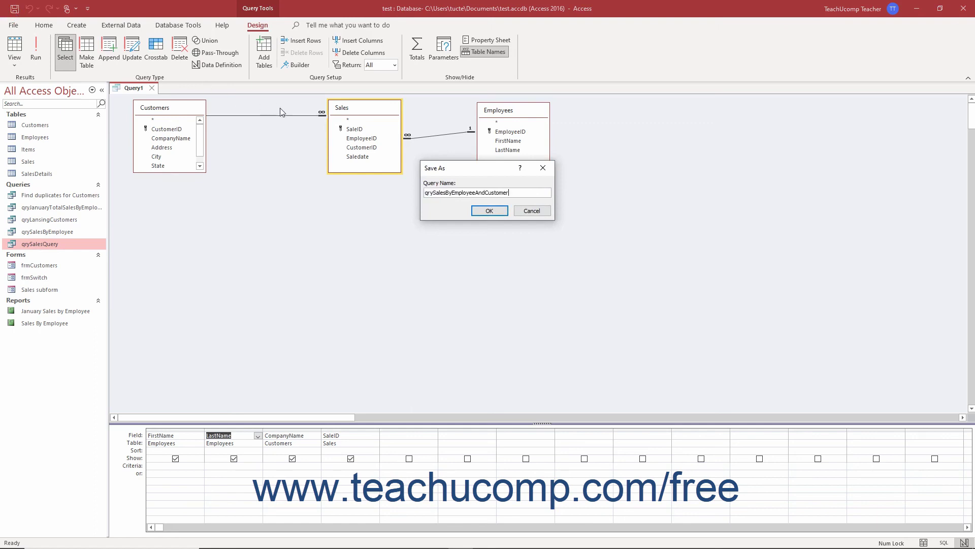
click(480, 211)
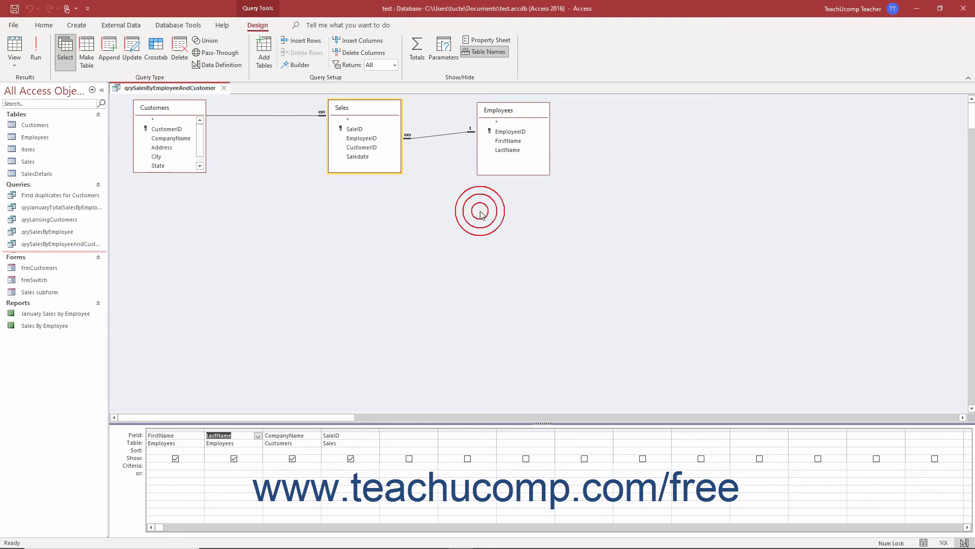